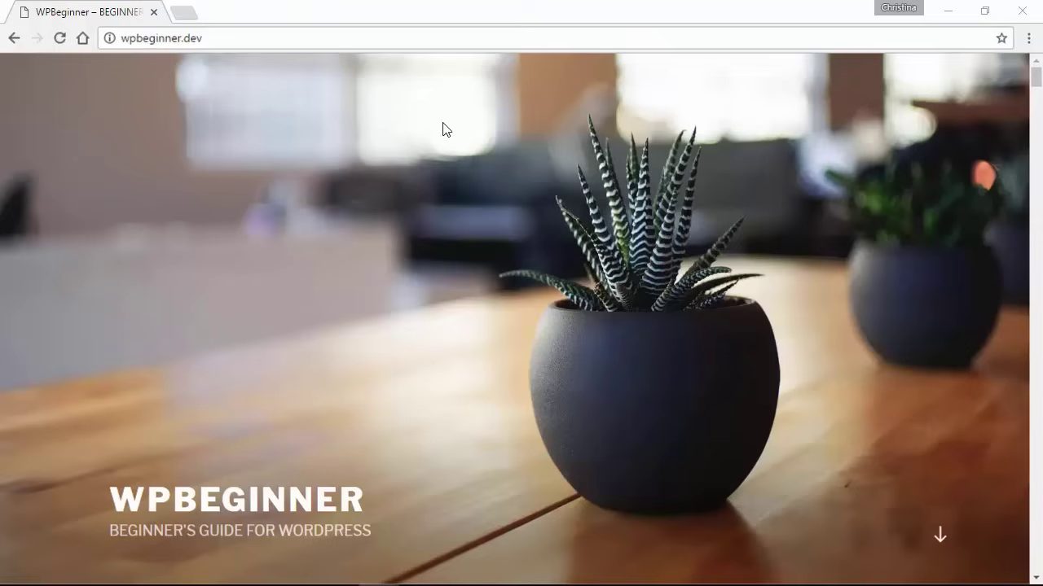
Open the WordPress login page at wpbeginner.dev/admin
click(216, 38)
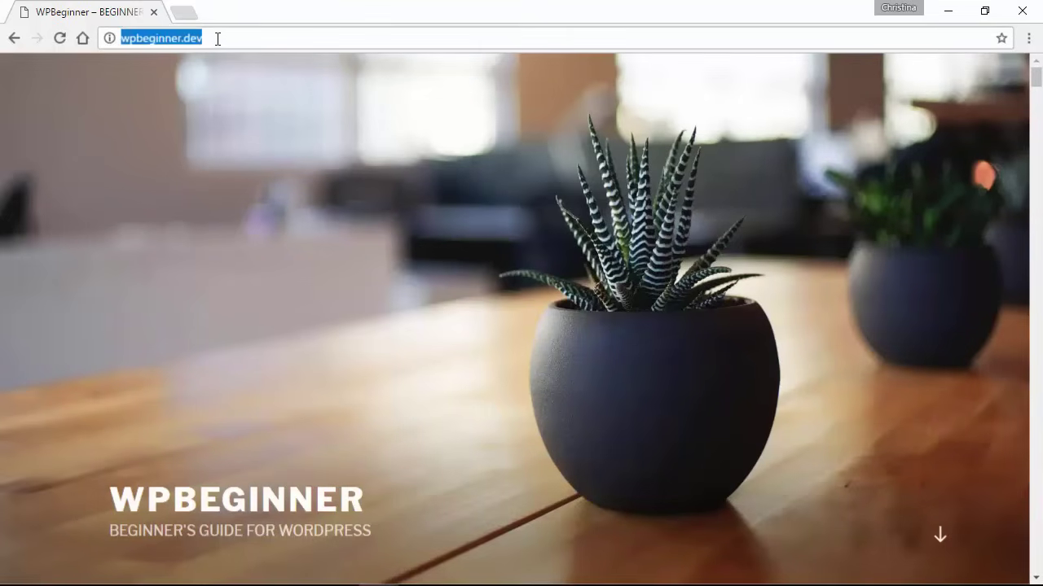
click(216, 37)
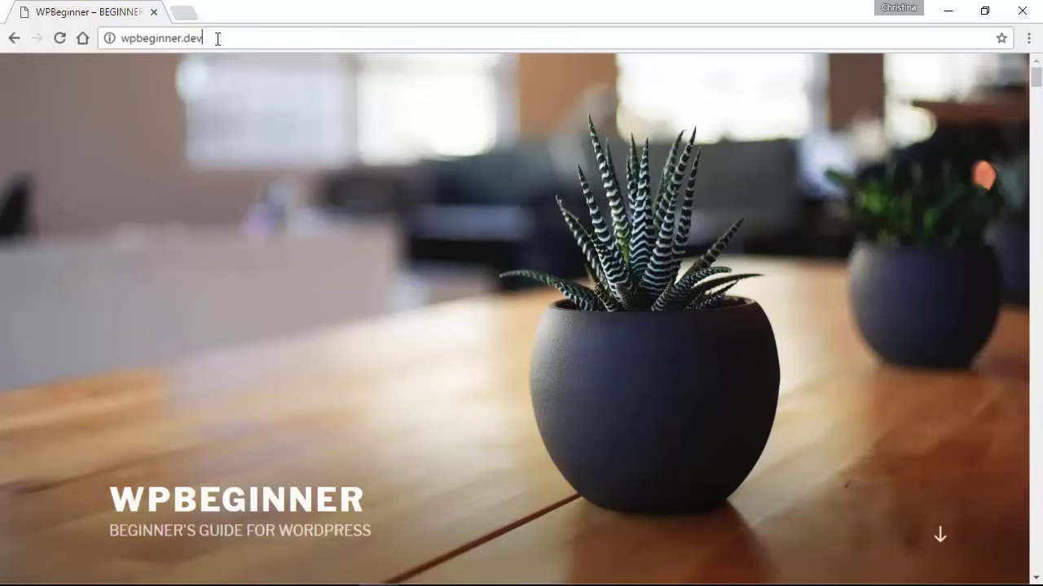
text(/a)
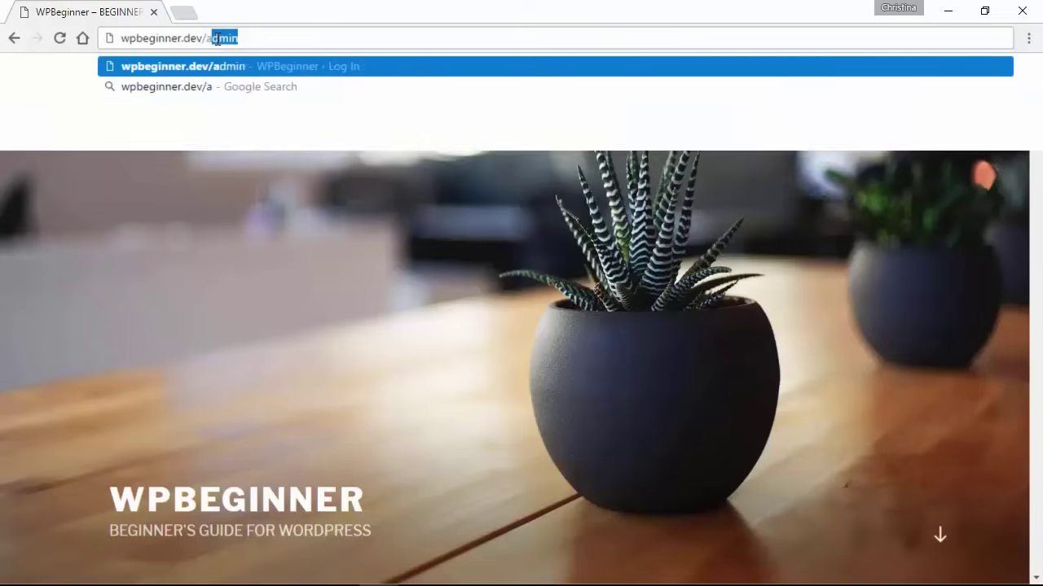
text(dmin)
key(Return)
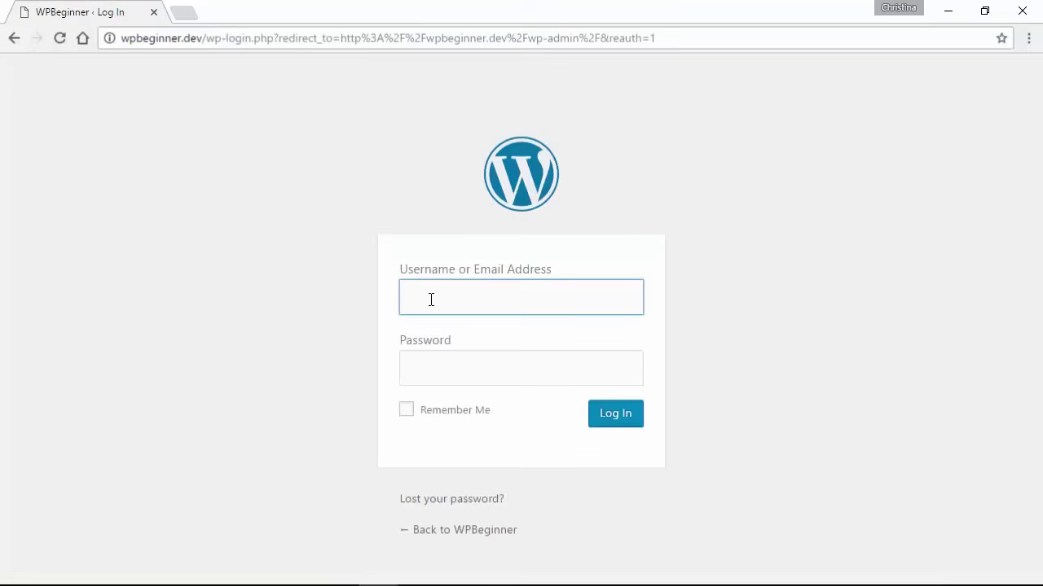
Log in to the site admin with the account username and password
text(wpbeginner)
key(Tab)
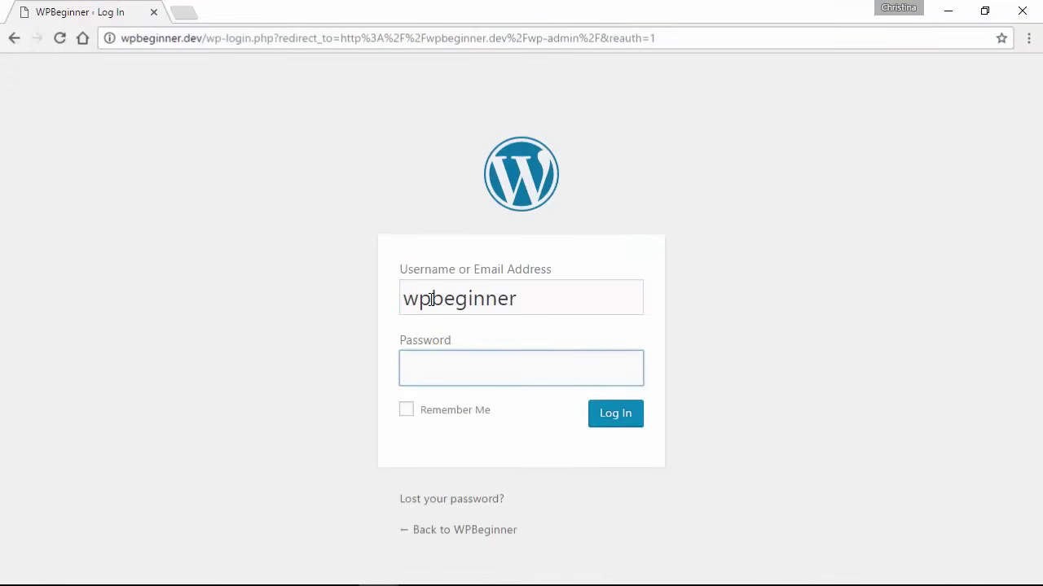
text(••••••••)
key(Return)
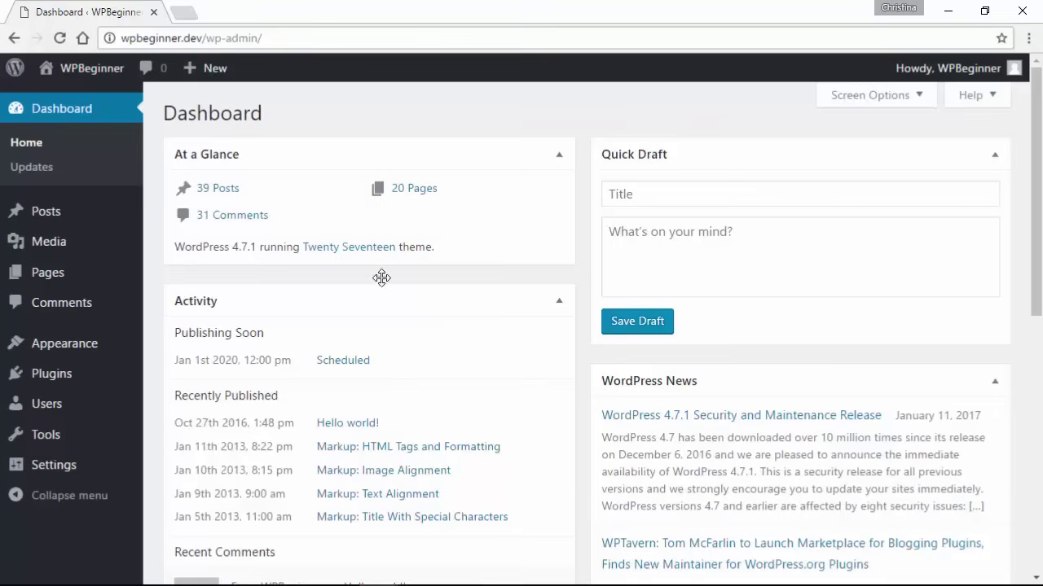
Open the "Hello world!" post for editing from the list of all posts
mouse_move(14, 215)
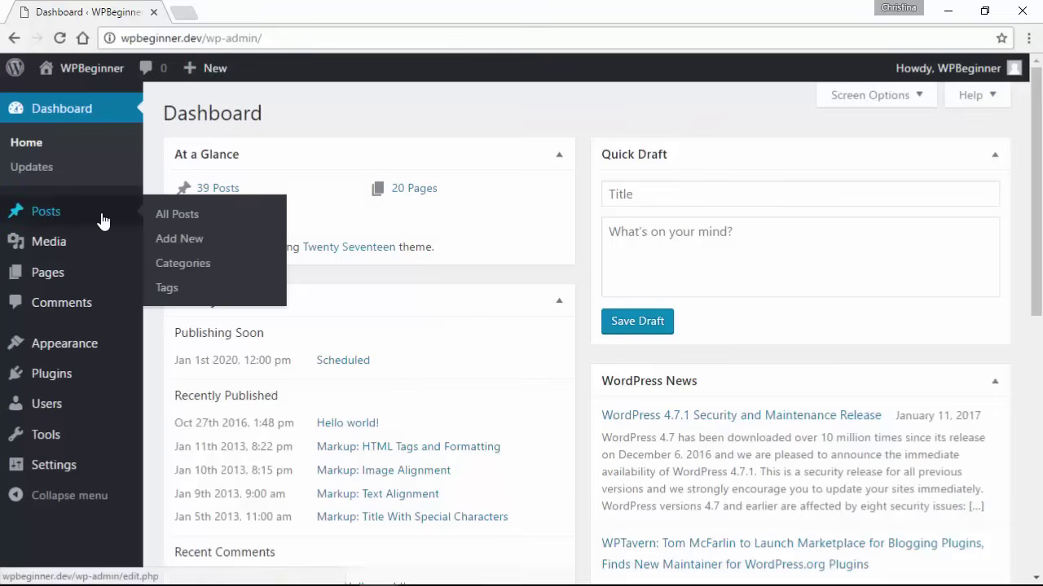
click(191, 216)
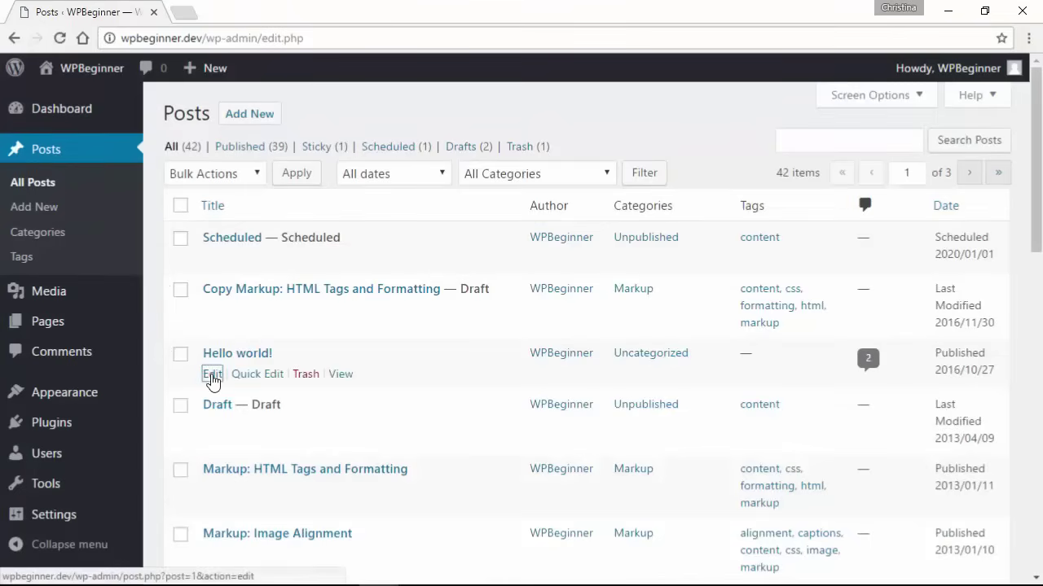
click(211, 376)
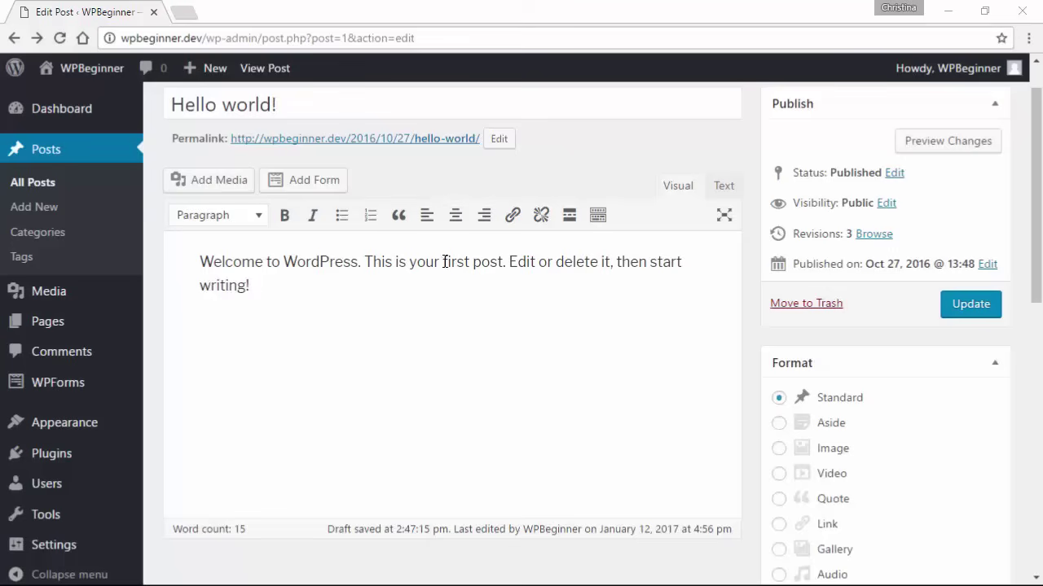
drag(444, 264, 503, 262)
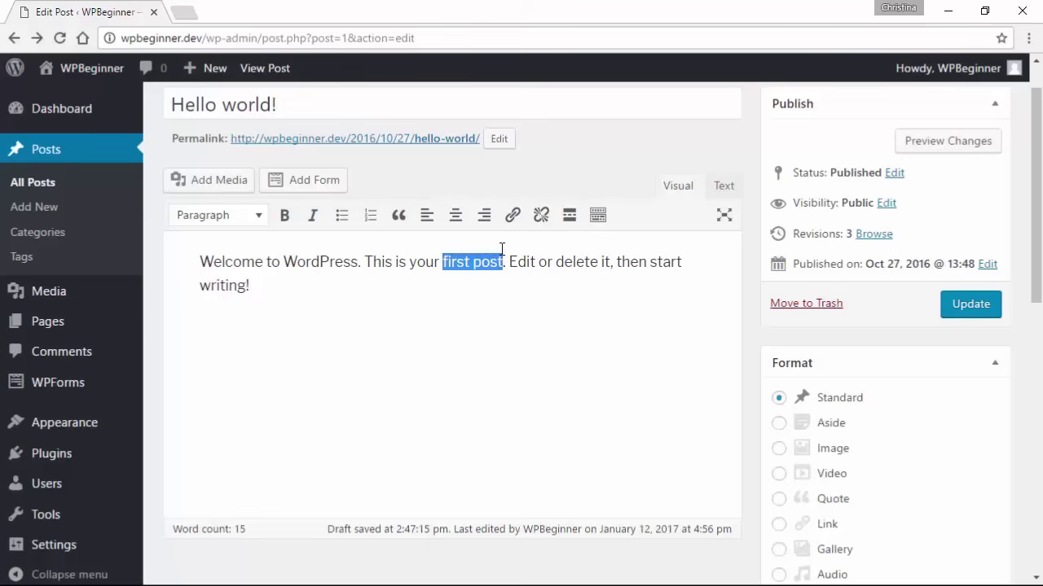
click(512, 216)
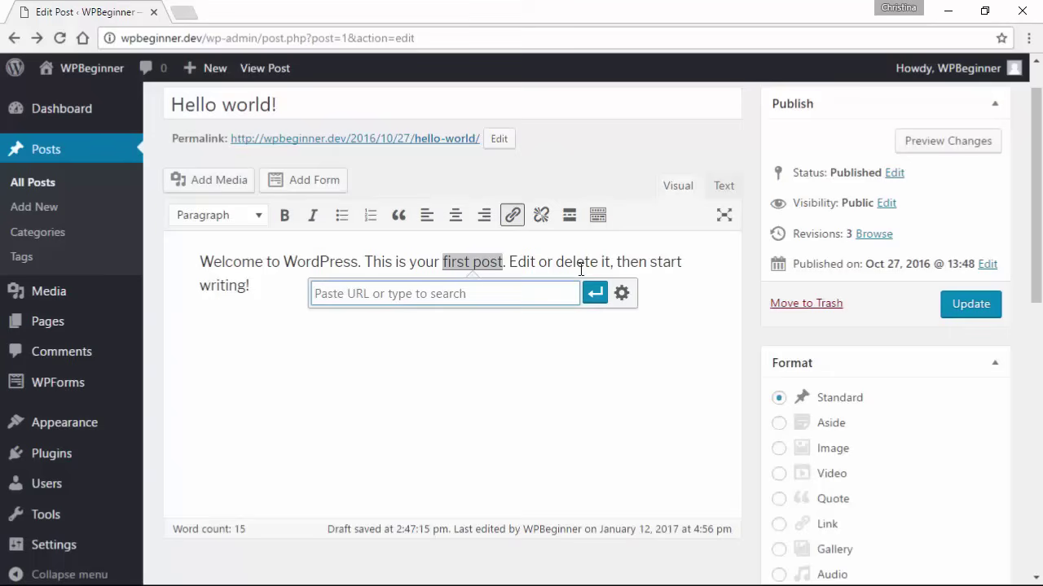
click(622, 295)
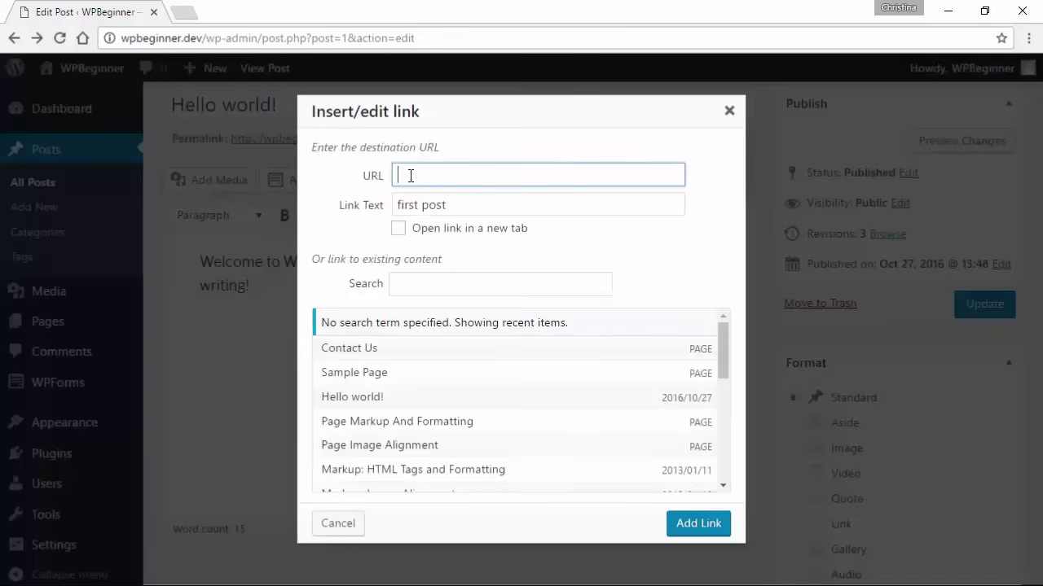
text(http://example.com)
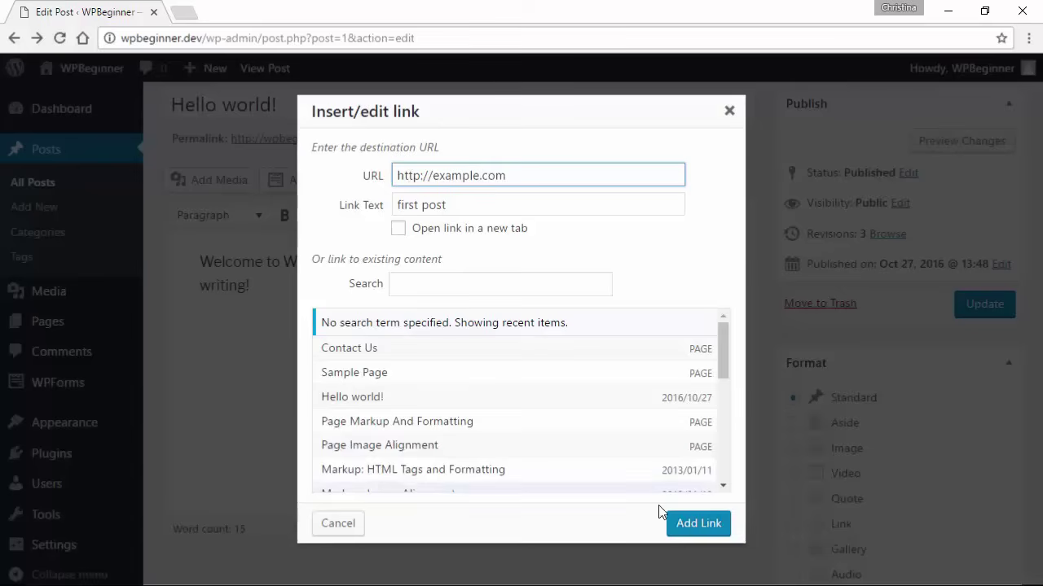
click(698, 530)
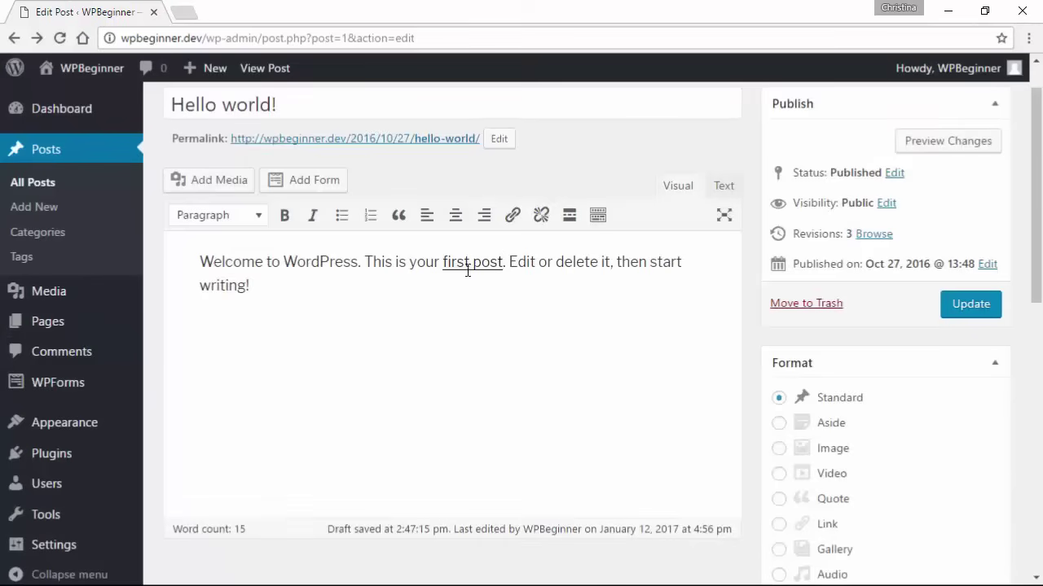
Add the sales e-mail address on a new line below the paragraph and link it with a mailto: URL
click(418, 344)
text(sales@example.com)
key(shift+Home)
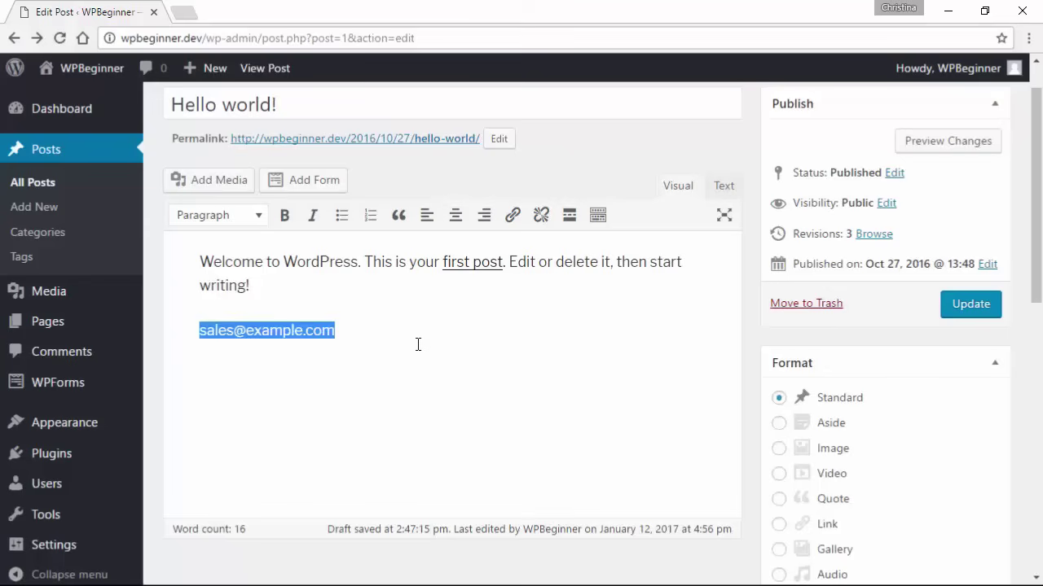
click(510, 217)
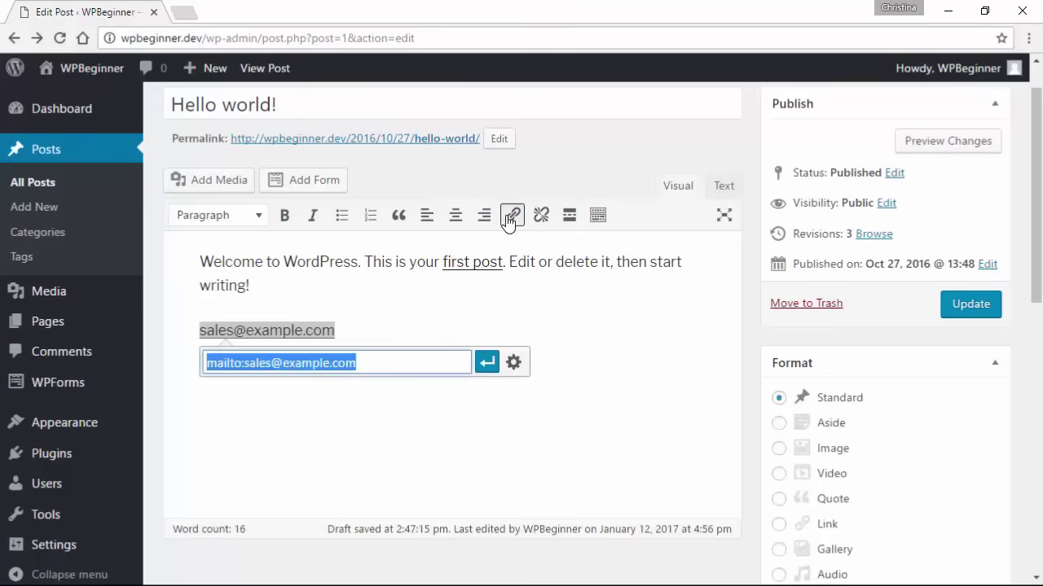
click(515, 373)
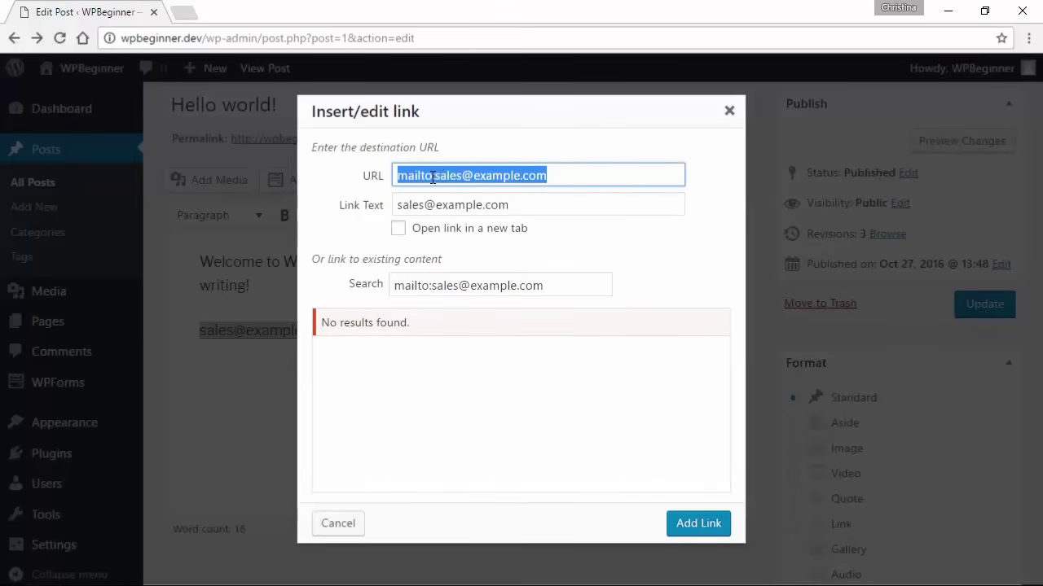
click(433, 176)
text(:)
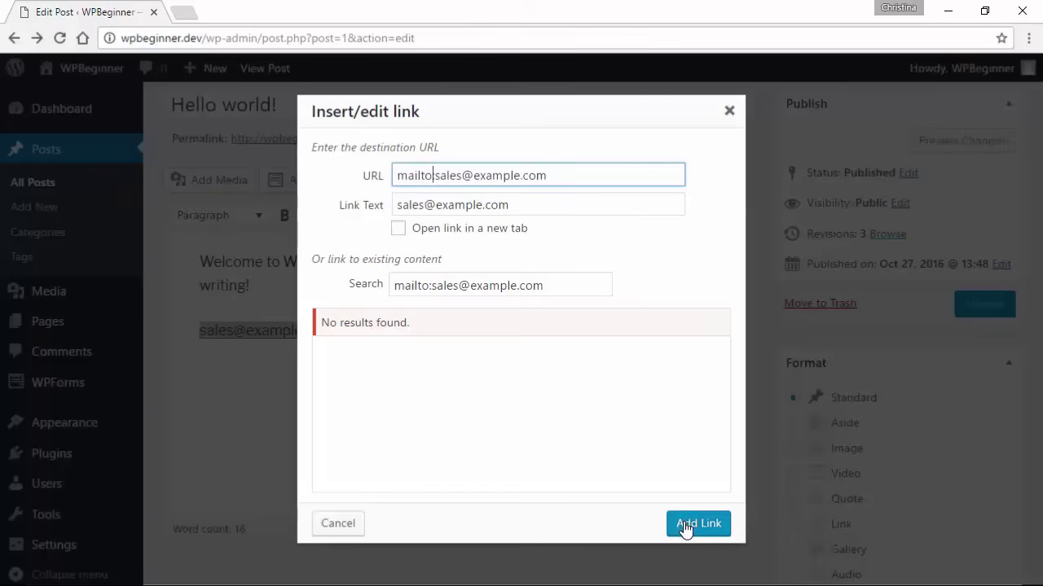
click(692, 522)
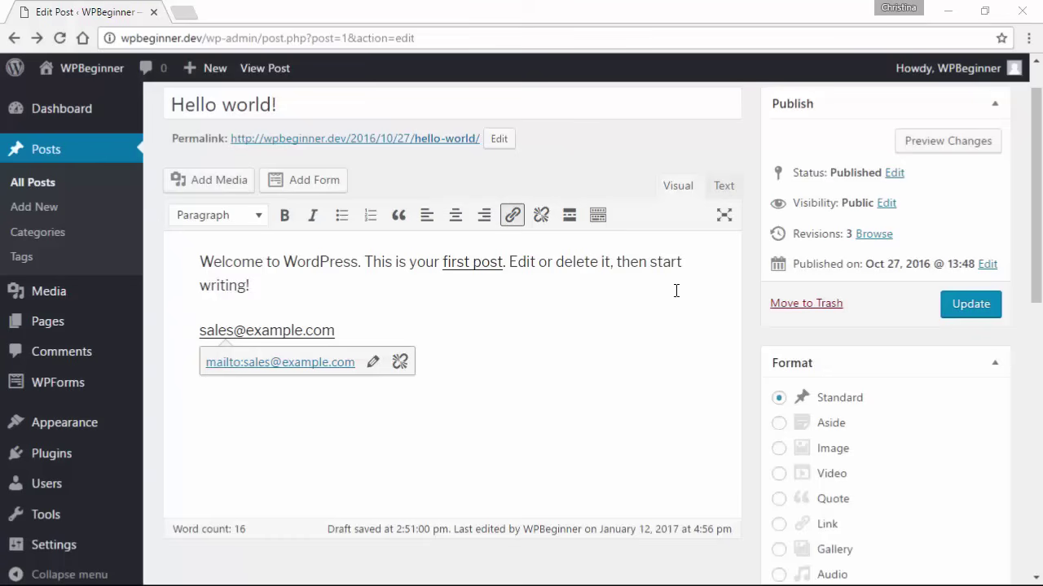
Copy the mailto link's complete HTML code from the post's text view and update the post
click(722, 187)
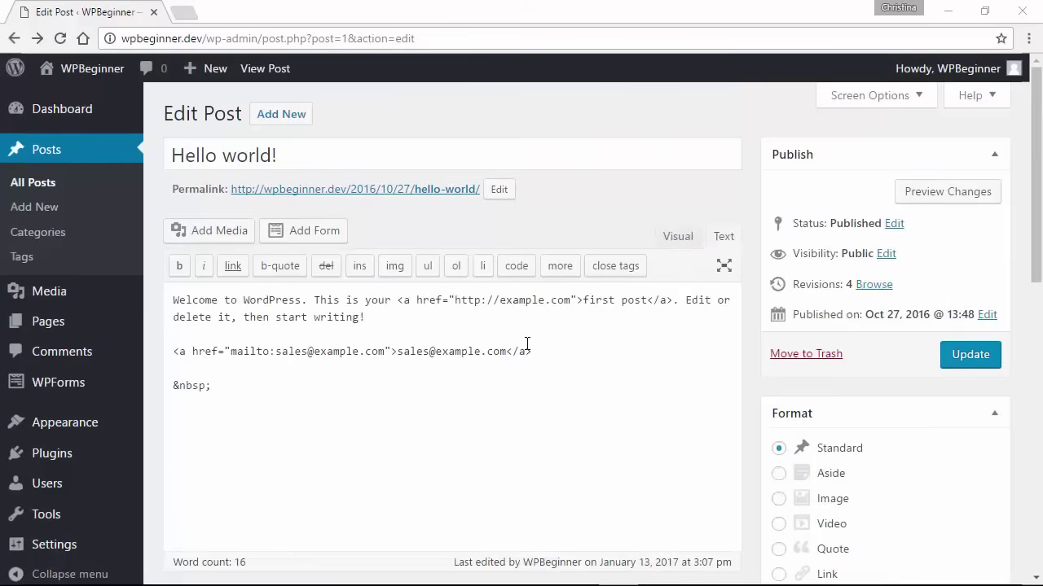
drag(536, 351, 172, 351)
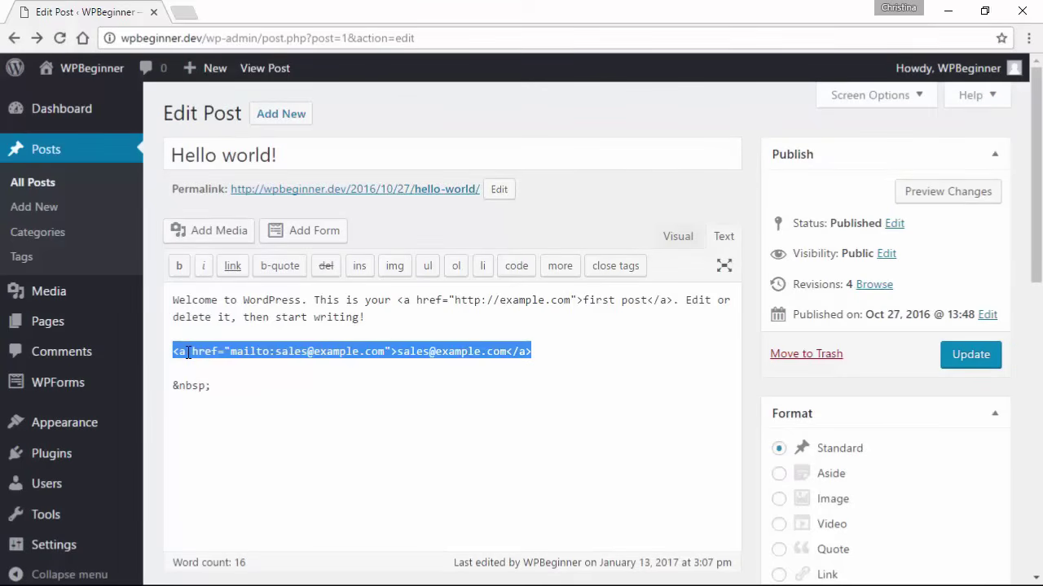
right_click(188, 352)
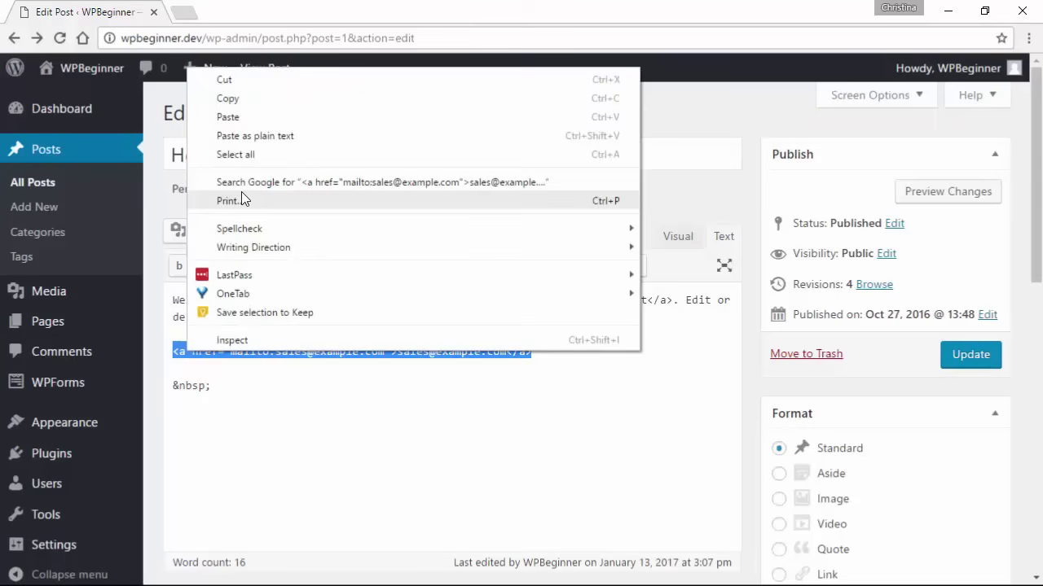
click(234, 98)
click(341, 414)
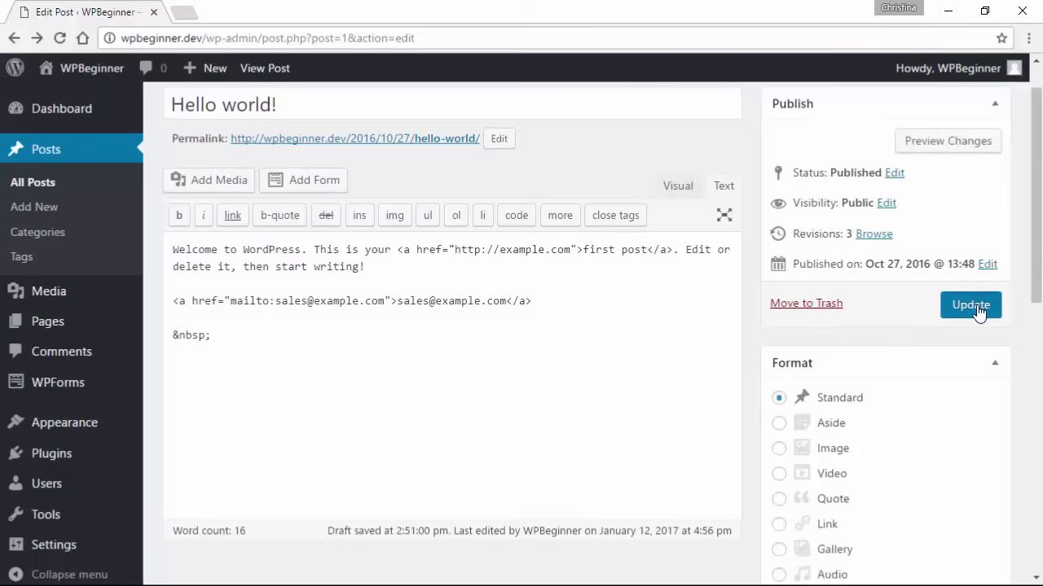
click(977, 311)
Add a Text widget above the Search widget in the Sidebar area
mouse_move(72, 433)
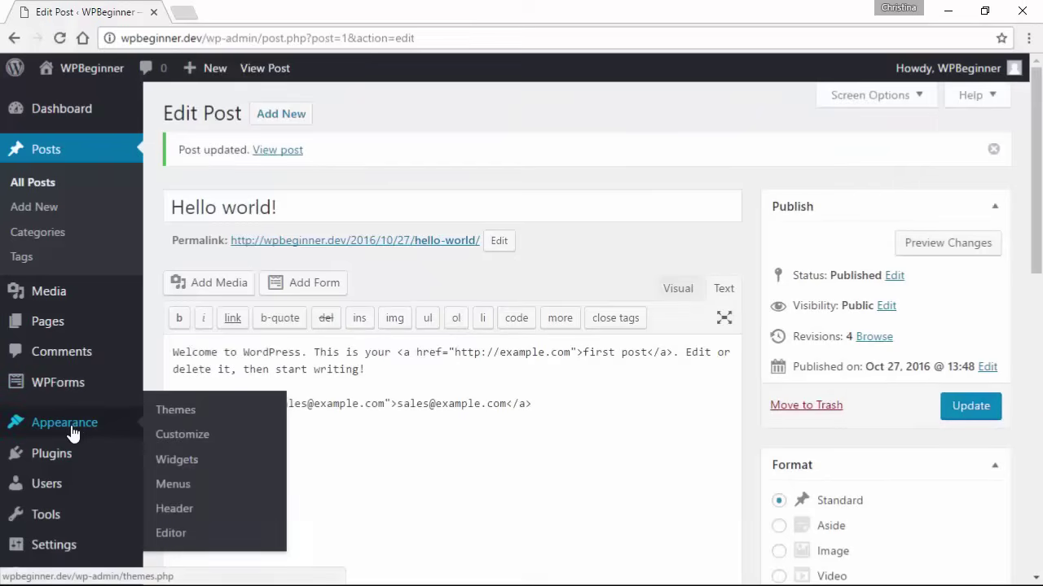
click(179, 462)
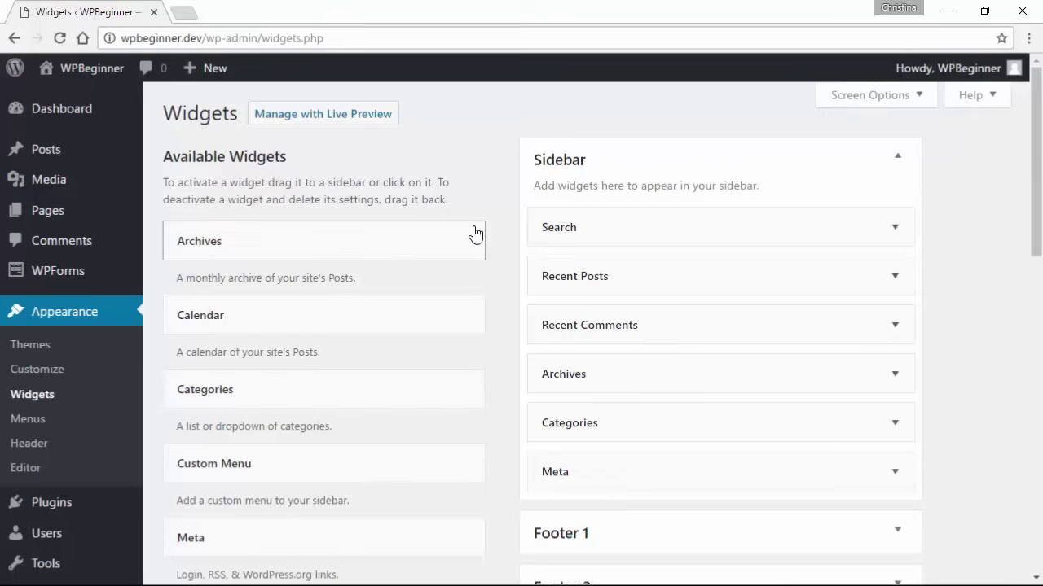
scroll(475, 234, down, 6)
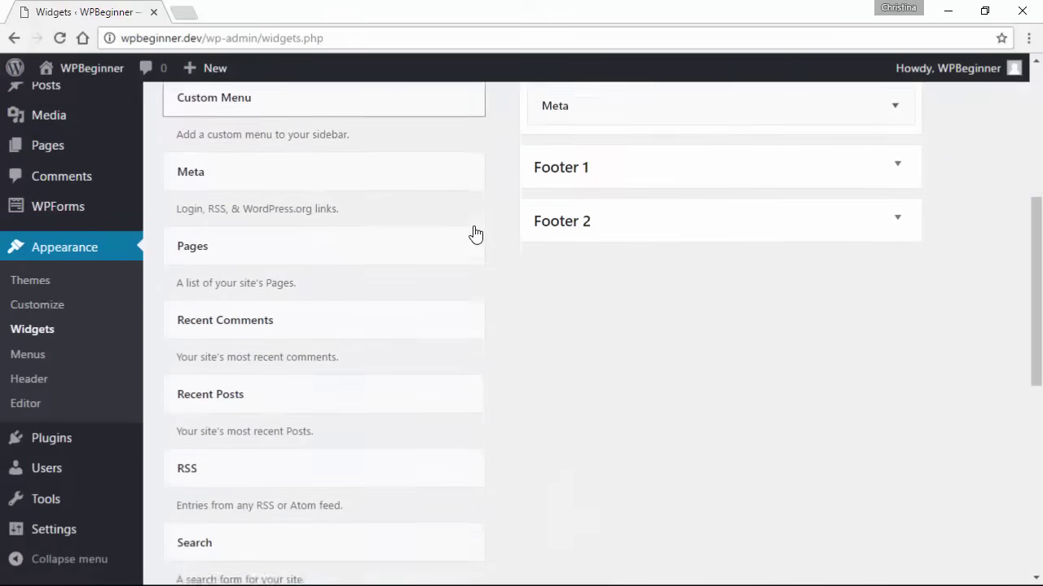
scroll(475, 234, down, 4)
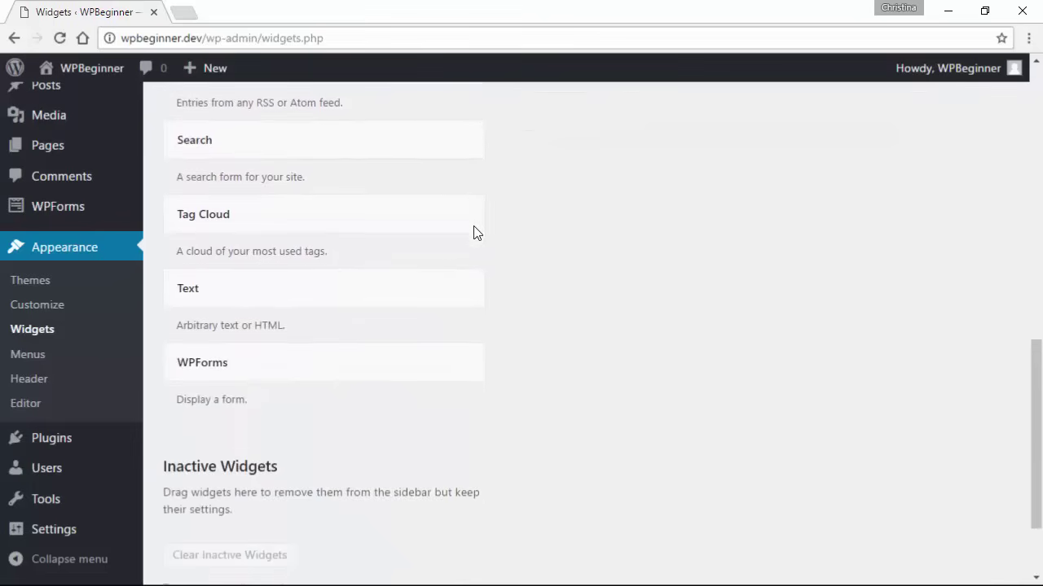
drag(302, 291, 646, 223)
Fill the Text widget's content with "Contact Us:" followed by the copied mailto link code on a new line, and save it
click(586, 375)
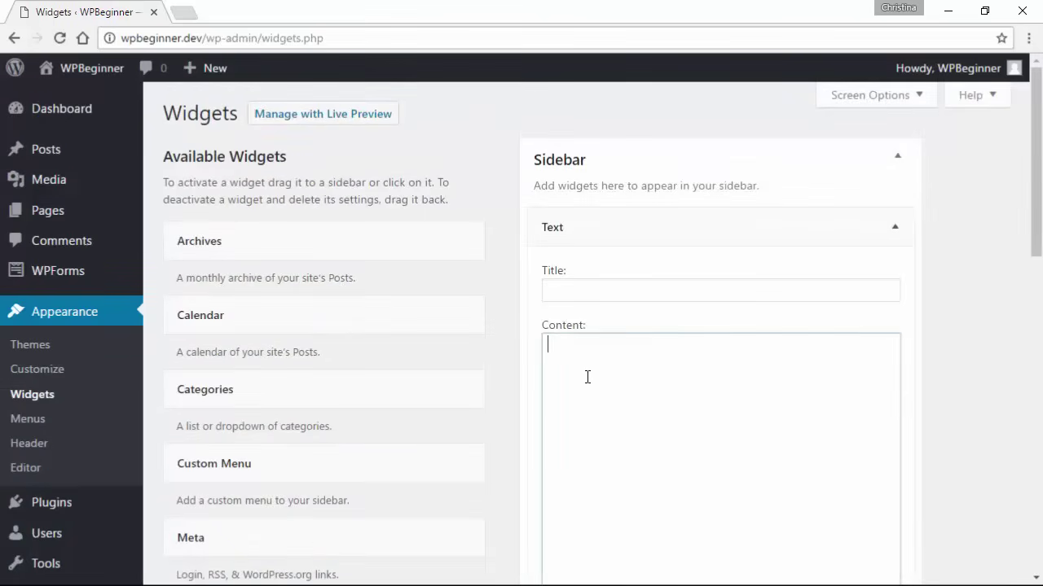
text(Contact )
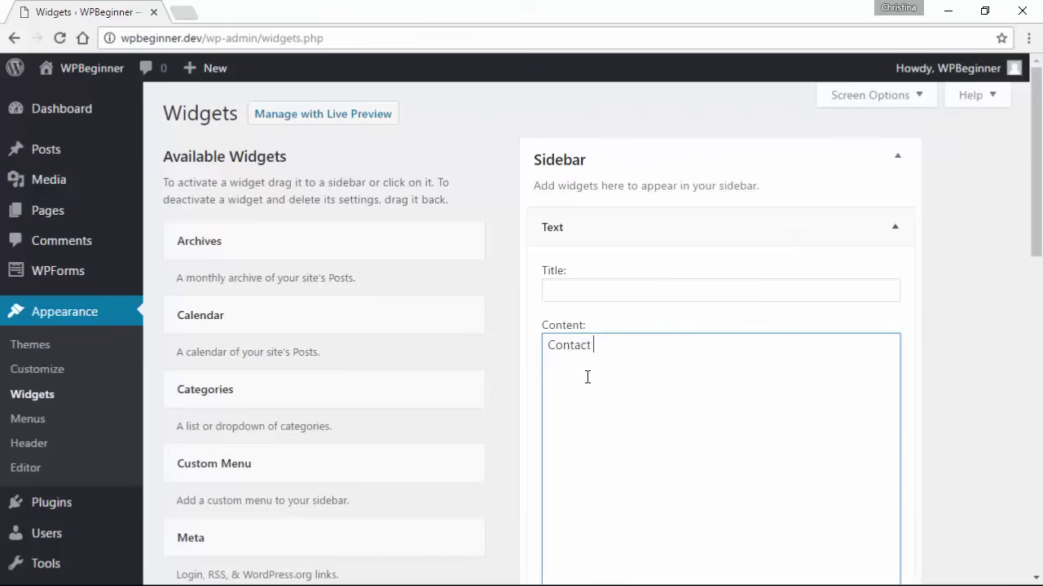
text(Us:)
key(Return)
key(ctrl+v)
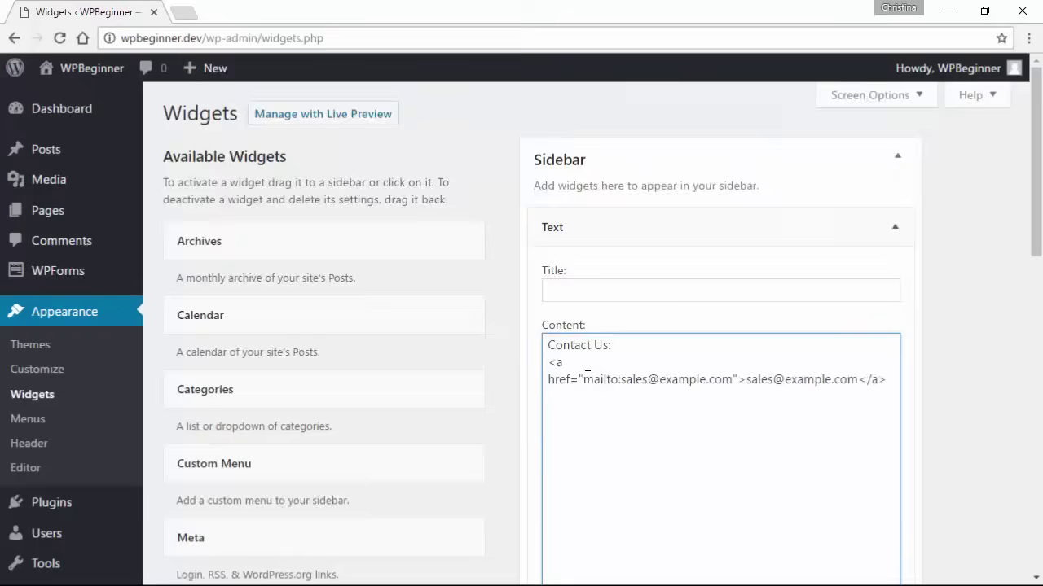
scroll(587, 379, down, 2)
click(875, 552)
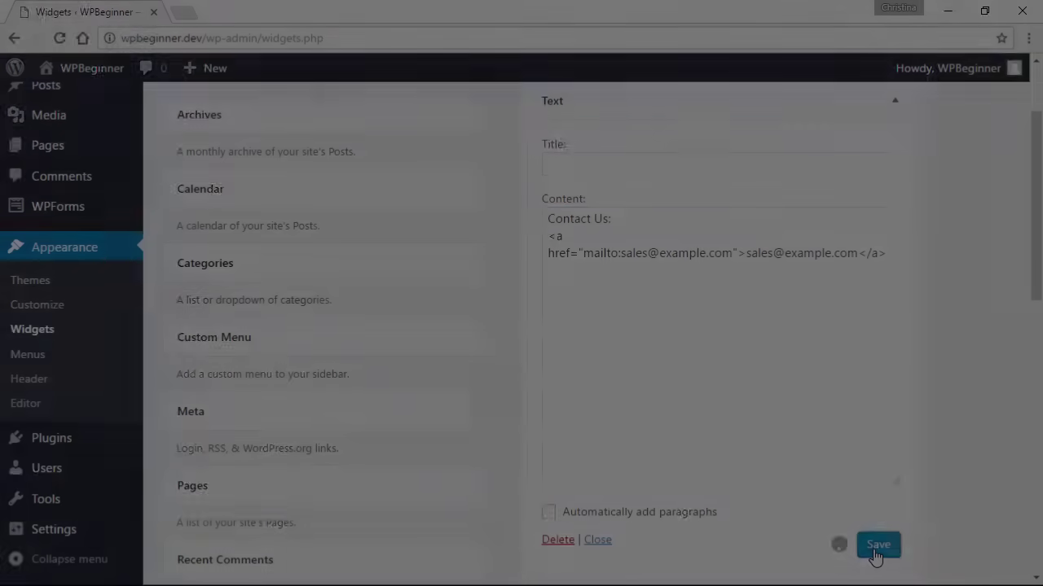